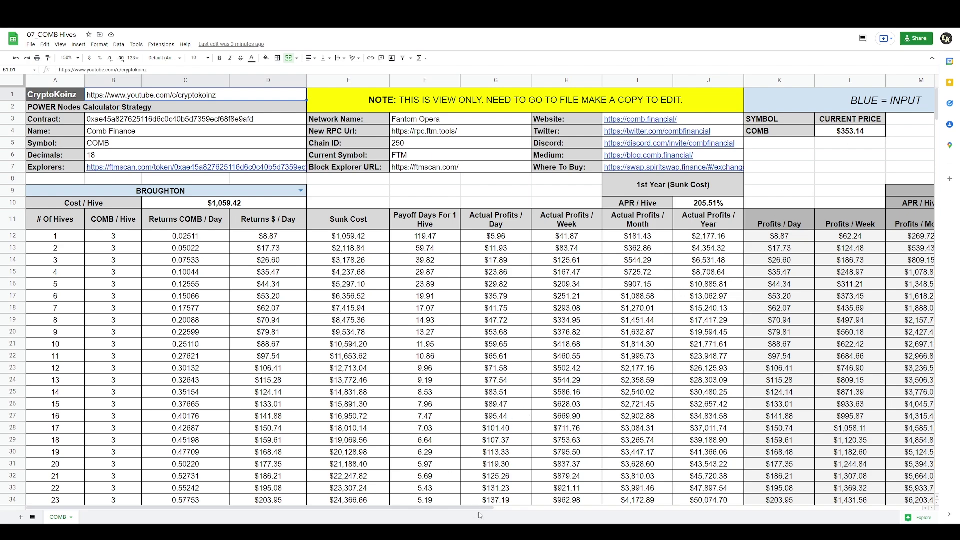
Look over the hive profit projections and the Table & Taxes and Calculate Taxes sections of the COMB sheet
left_click_drag(484, 511, 914, 509)
scroll(735, 315, "down", 2)
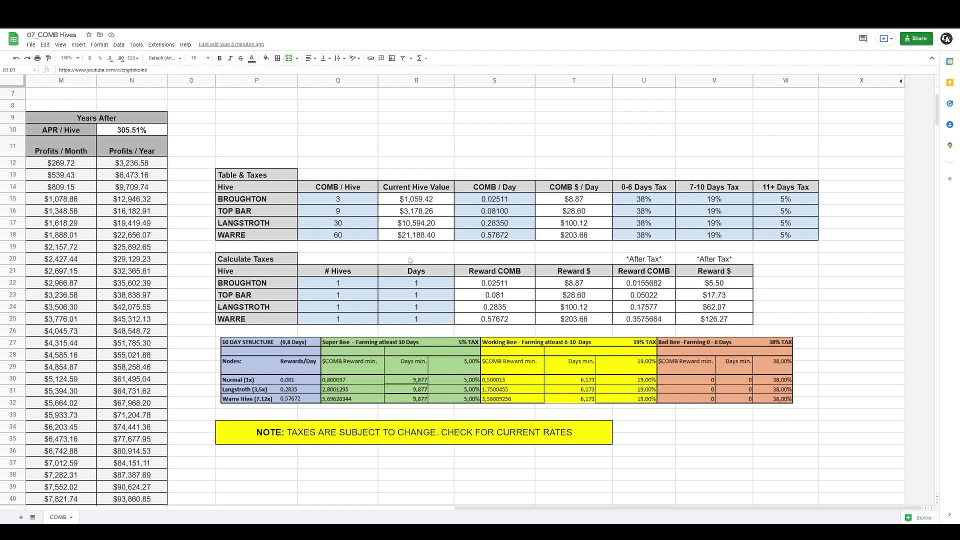
left_click_drag(502, 506, 75, 465)
scroll(176, 387, "up", 3)
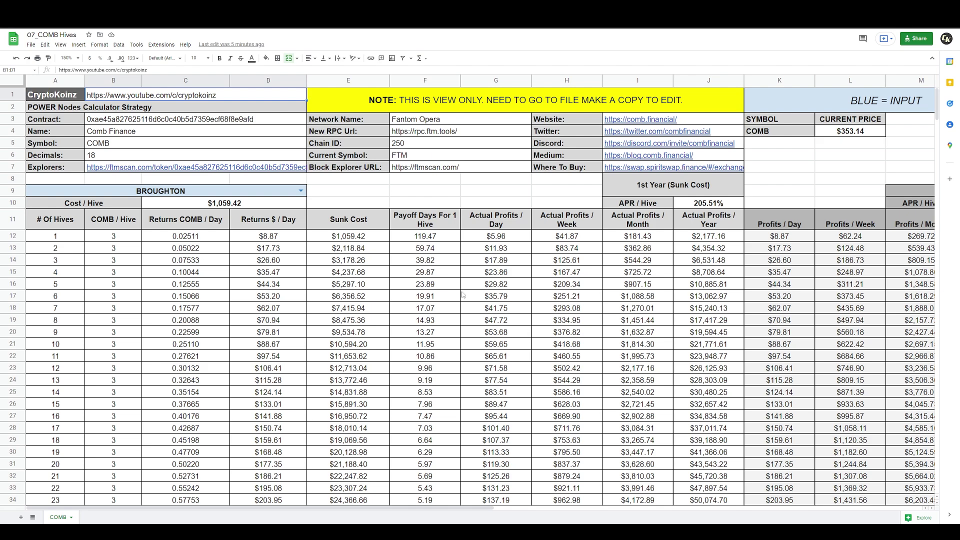
left_click_drag(335, 506, 749, 506)
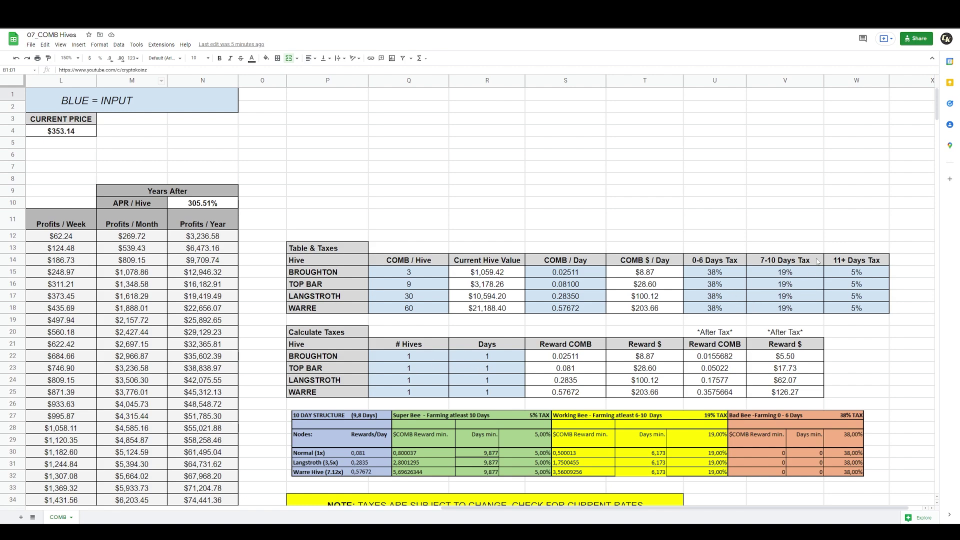
left_click_drag(524, 509, 112, 511)
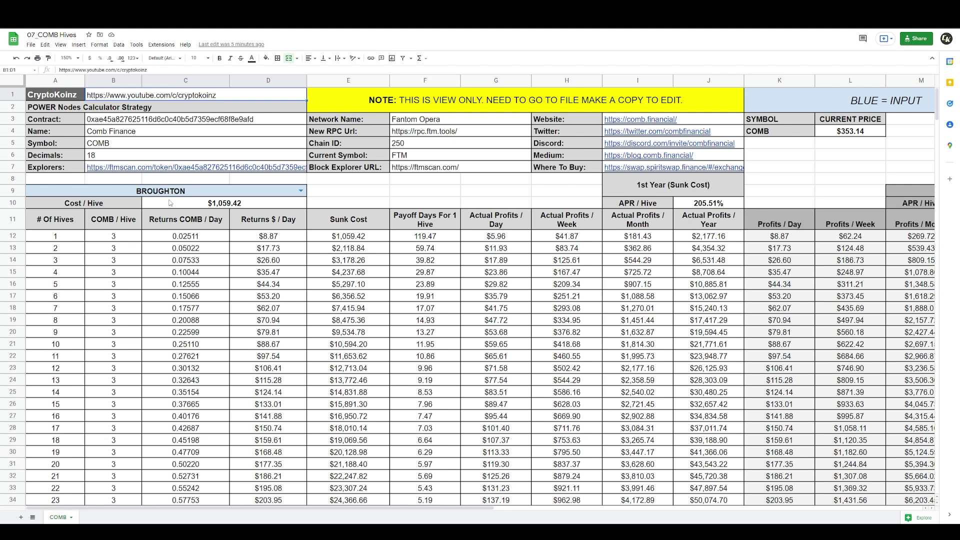
Examine the one-hive row's daily returns, sunk cost, payoff days and actual profits under the 1st Year (Sunk Cost) section
left_click(186, 237)
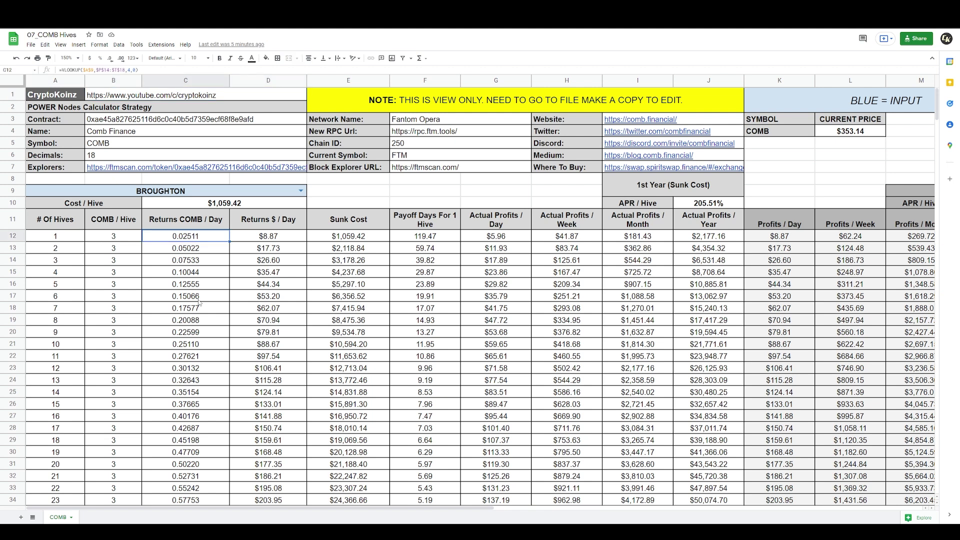
left_click(278, 240)
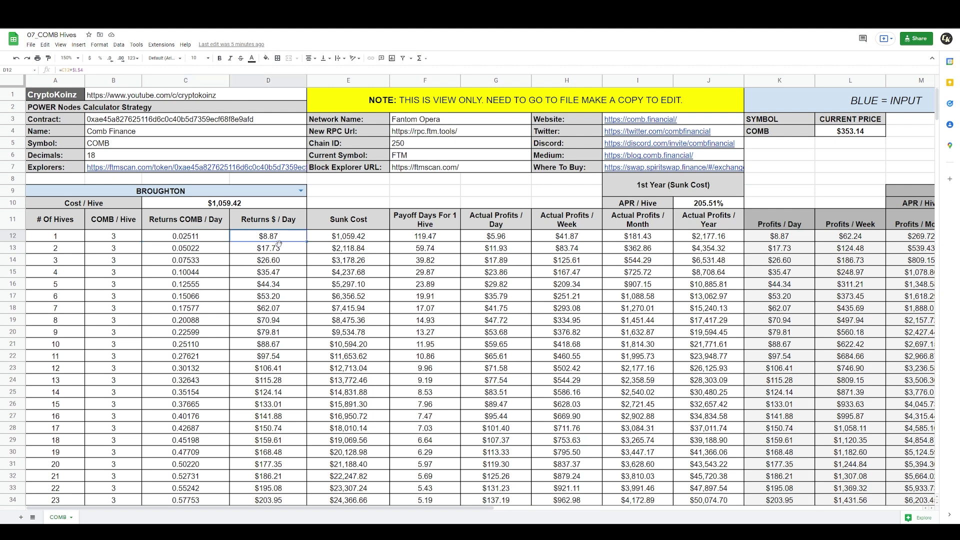
left_click(348, 242)
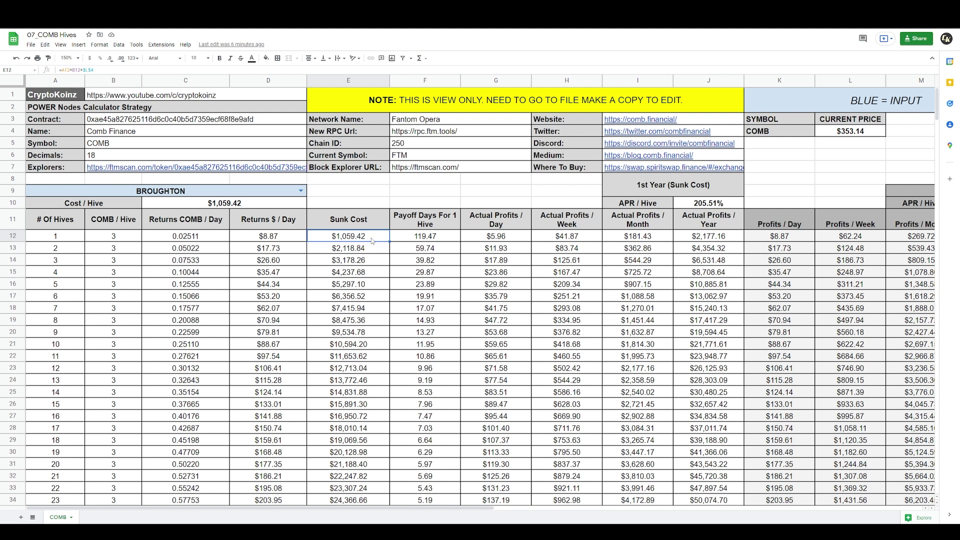
left_click(433, 239)
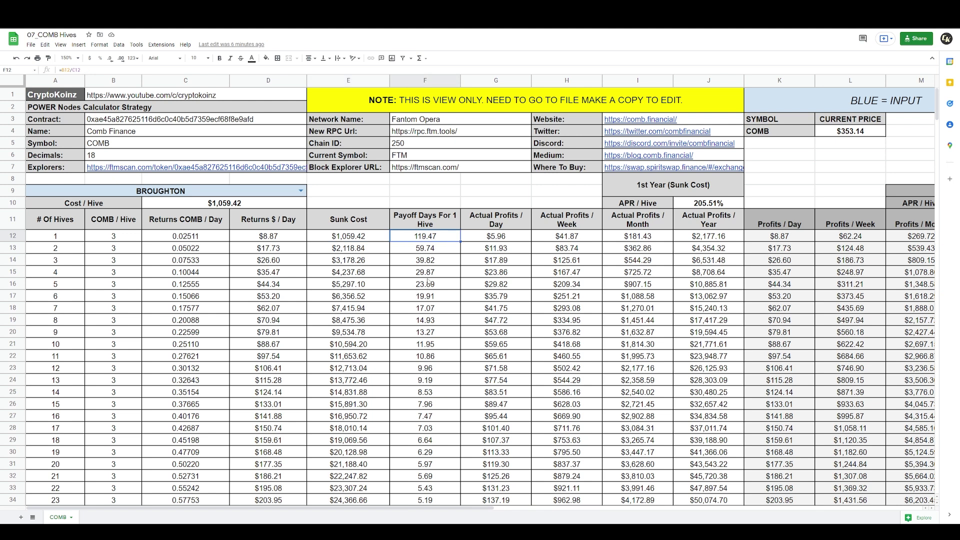
left_click(515, 239)
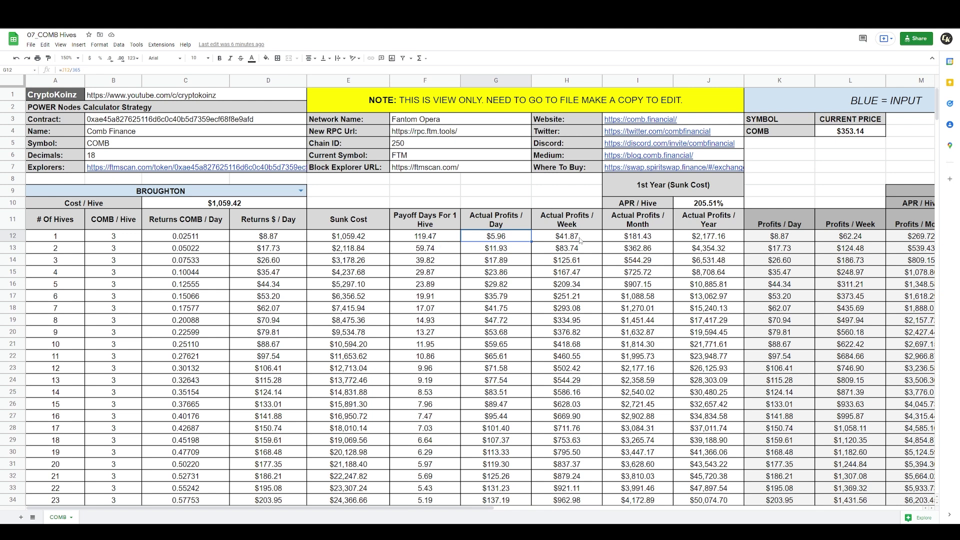
left_click(635, 235)
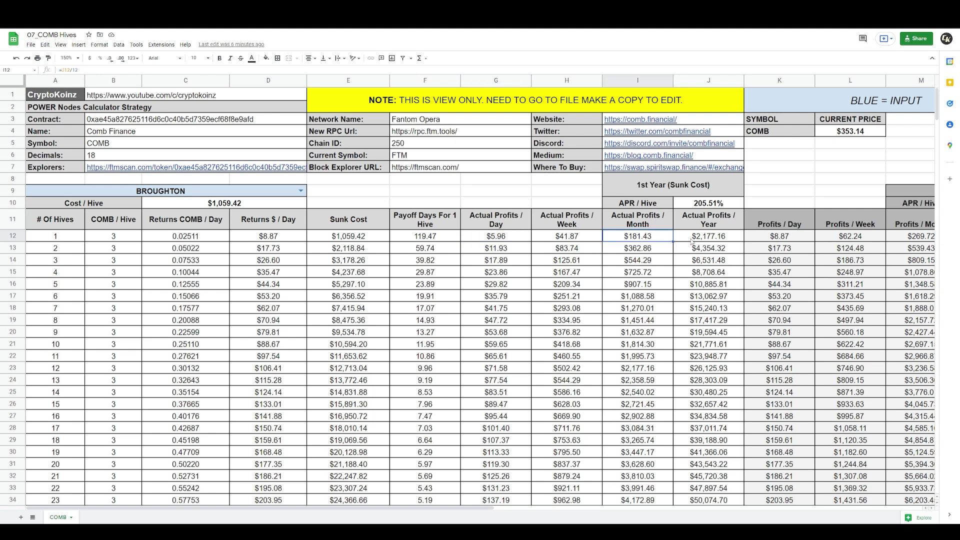
left_click(688, 241)
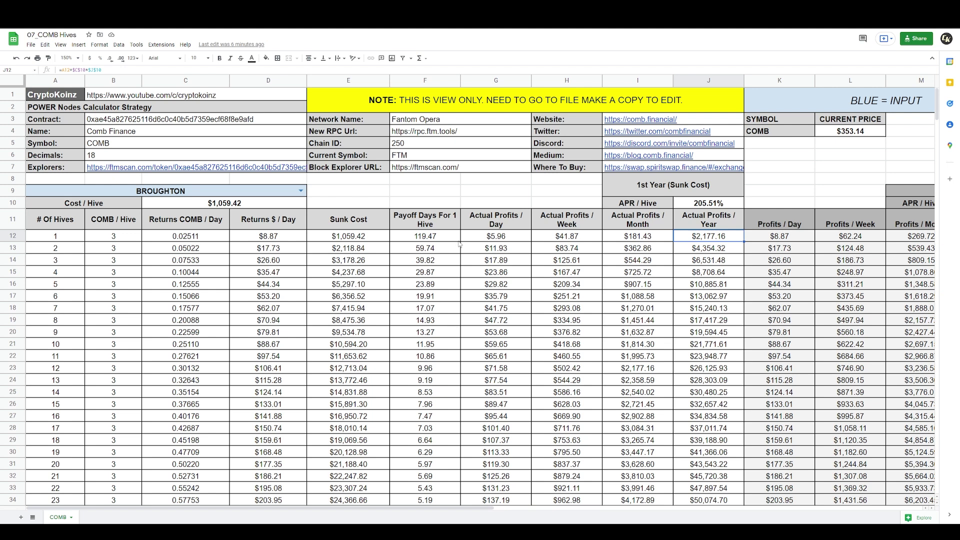
left_click(655, 193)
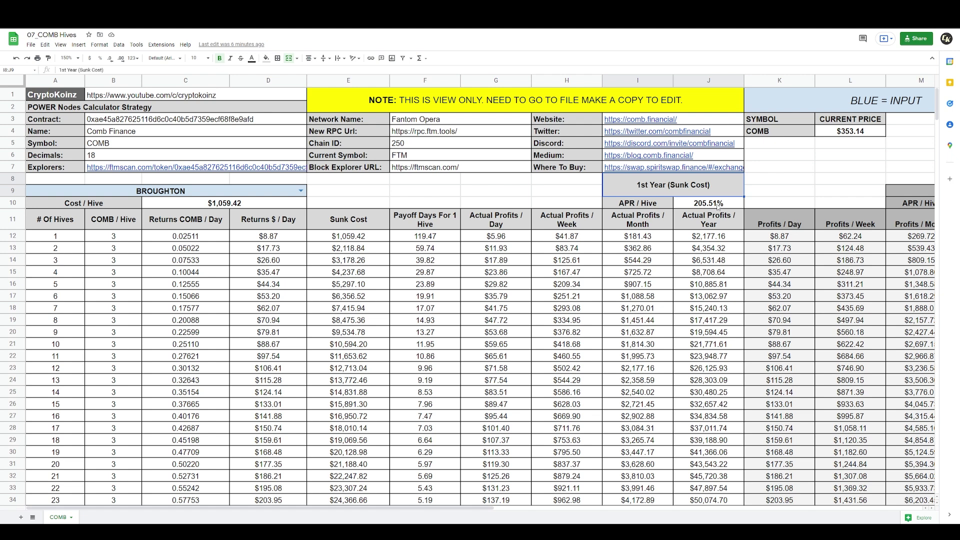
Examine the one-hive profits per day, week, month and year in the Years After section
scroll(502, 491, "right", 5)
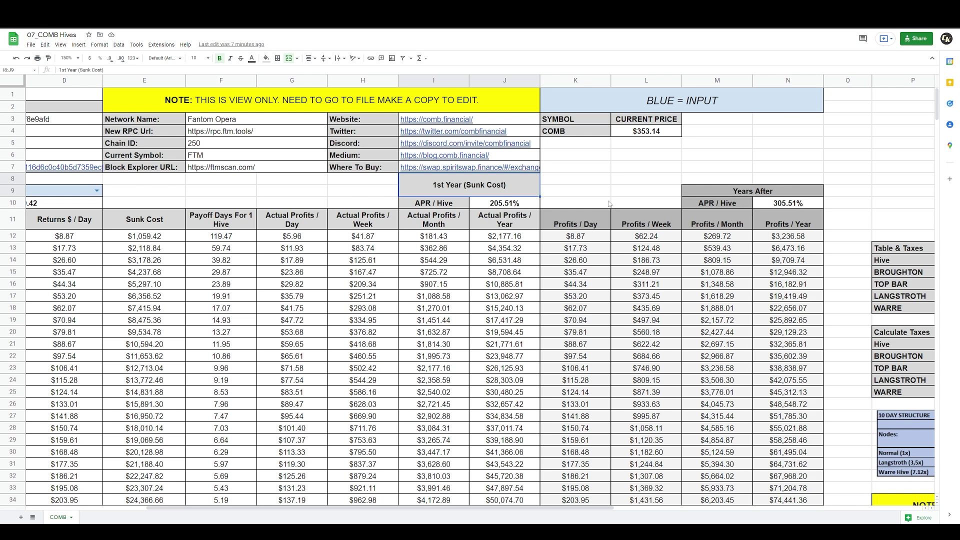
left_click(608, 236)
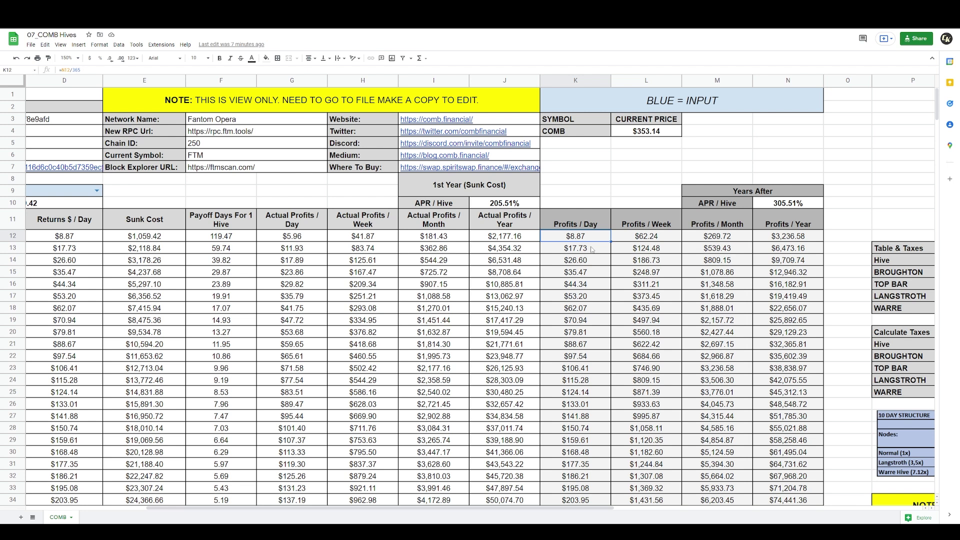
left_click(644, 239)
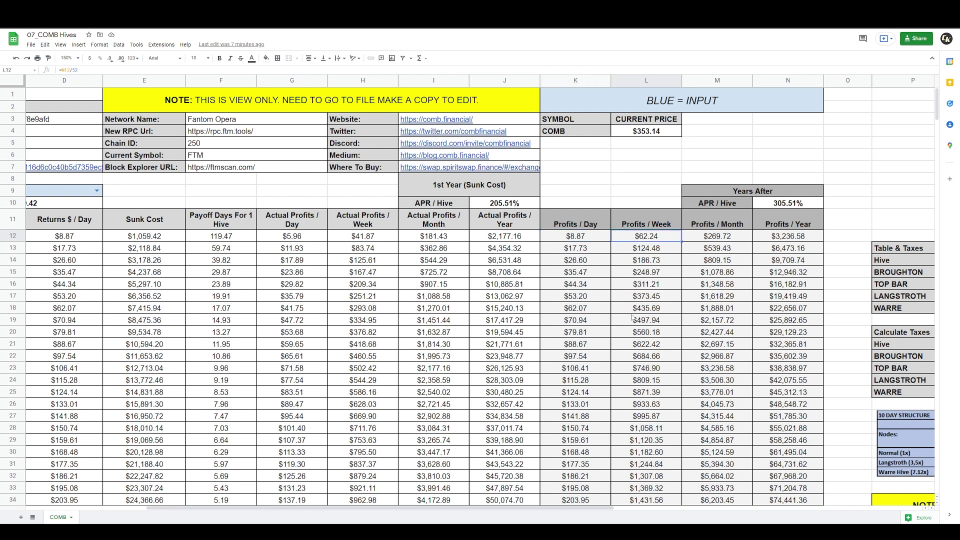
left_click(718, 239)
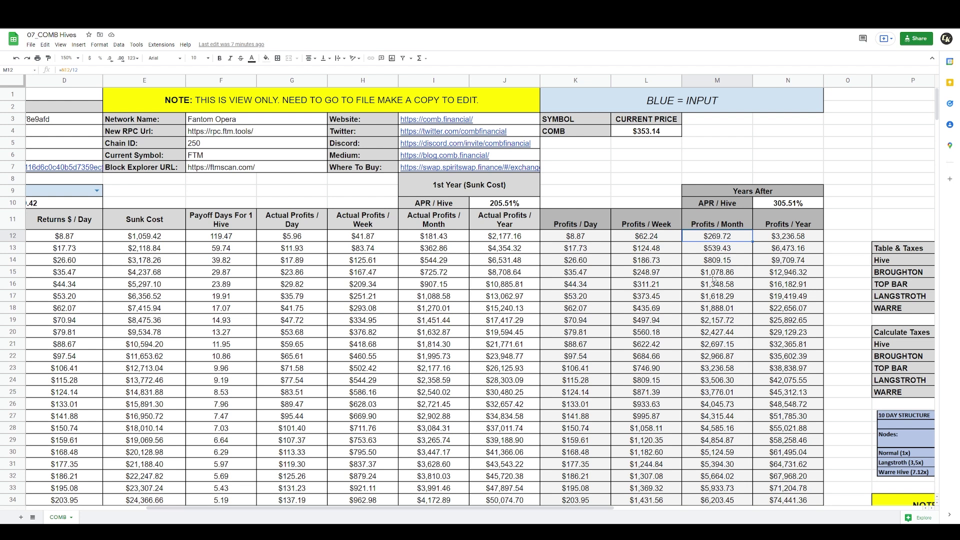
left_click(789, 239)
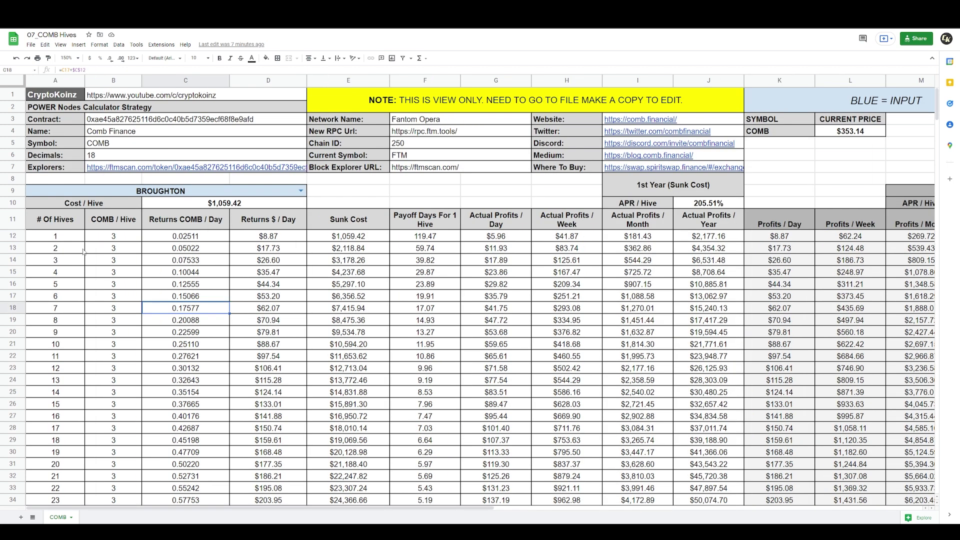
Examine the two-hive row from hive count and COMB per hive through daily returns, sunk cost, payoff days and first-year profits
left_click_drag(82, 250, 479, 248)
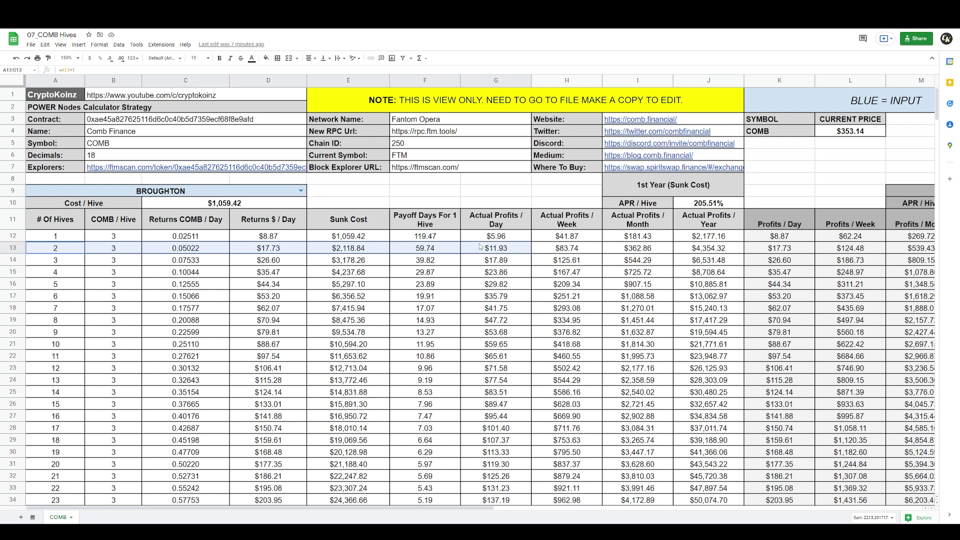
left_click(445, 239)
left_click(74, 249)
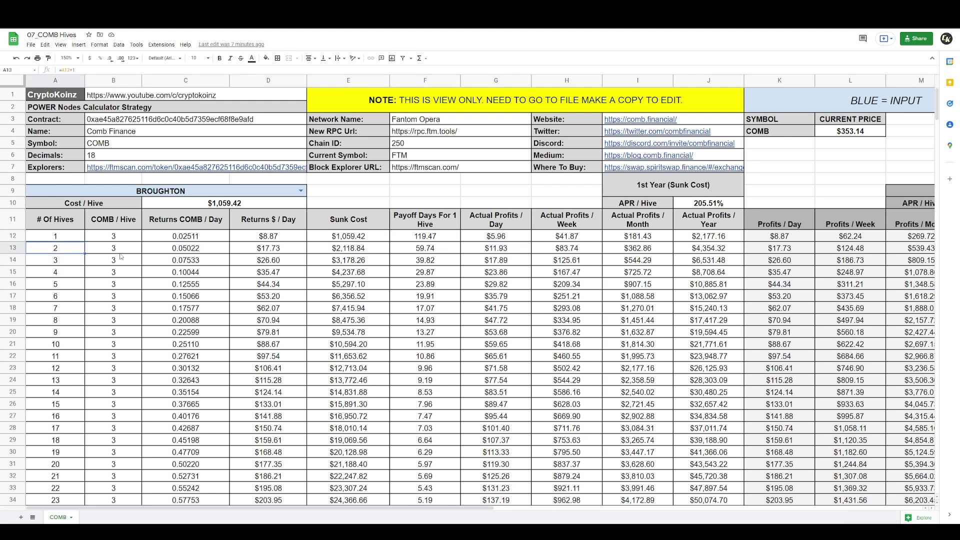
left_click(121, 249)
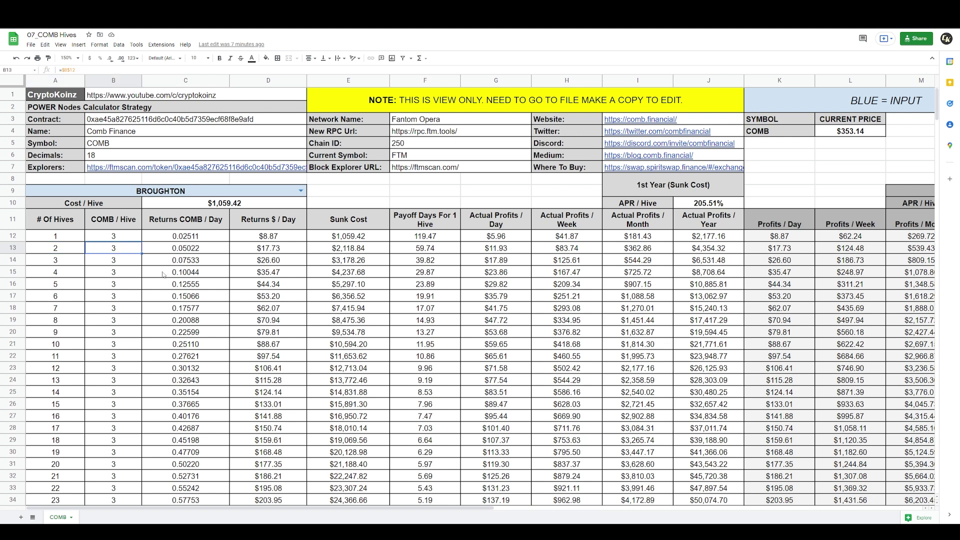
left_click(197, 253)
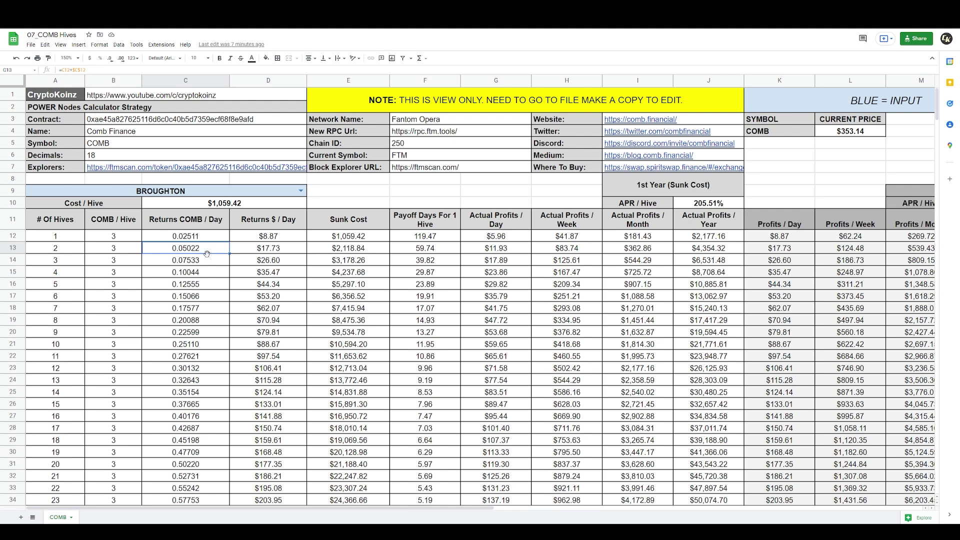
left_click(261, 248)
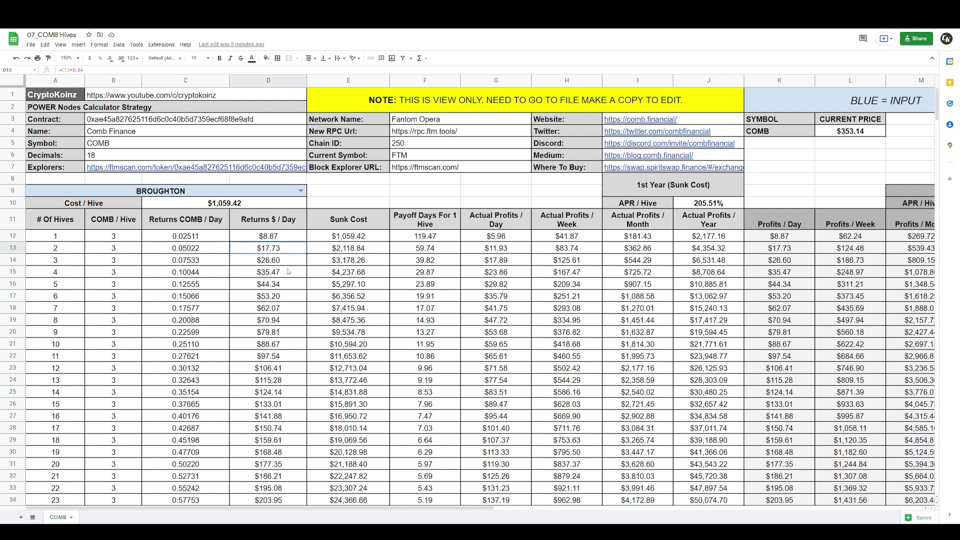
left_click(351, 253)
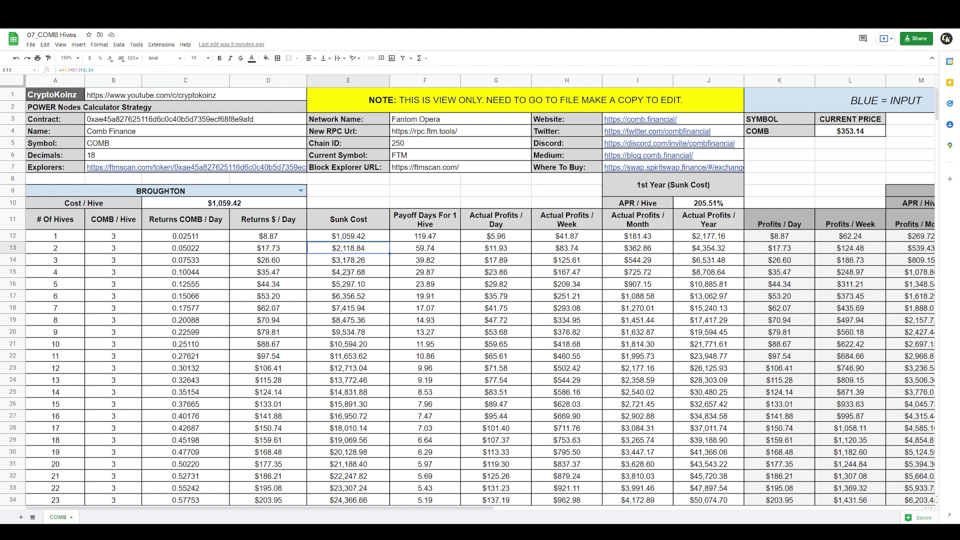
left_click(436, 250)
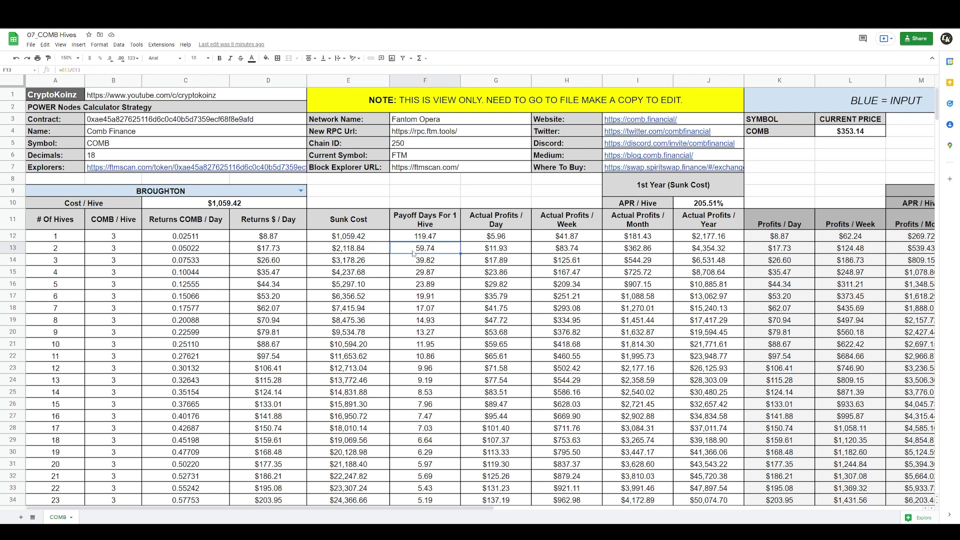
left_click(513, 252)
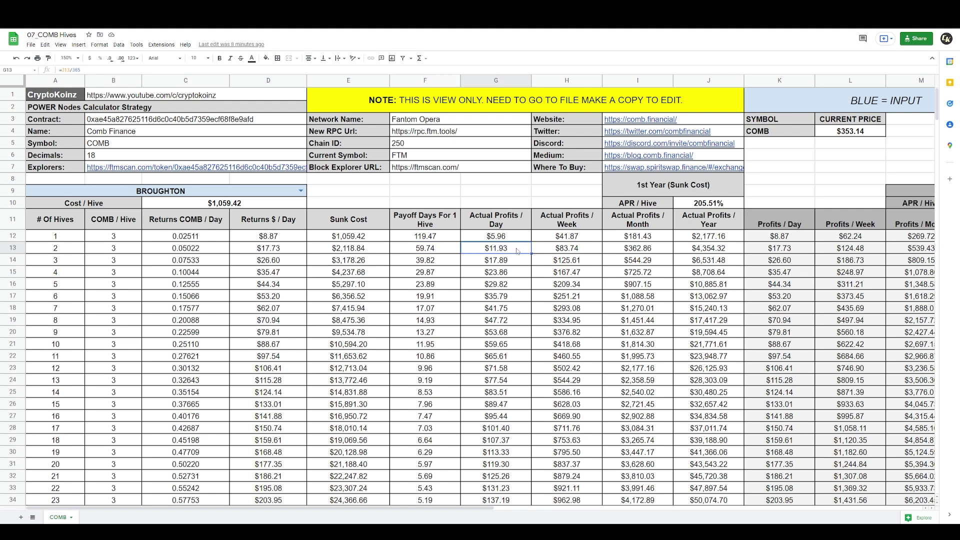
left_click(587, 250)
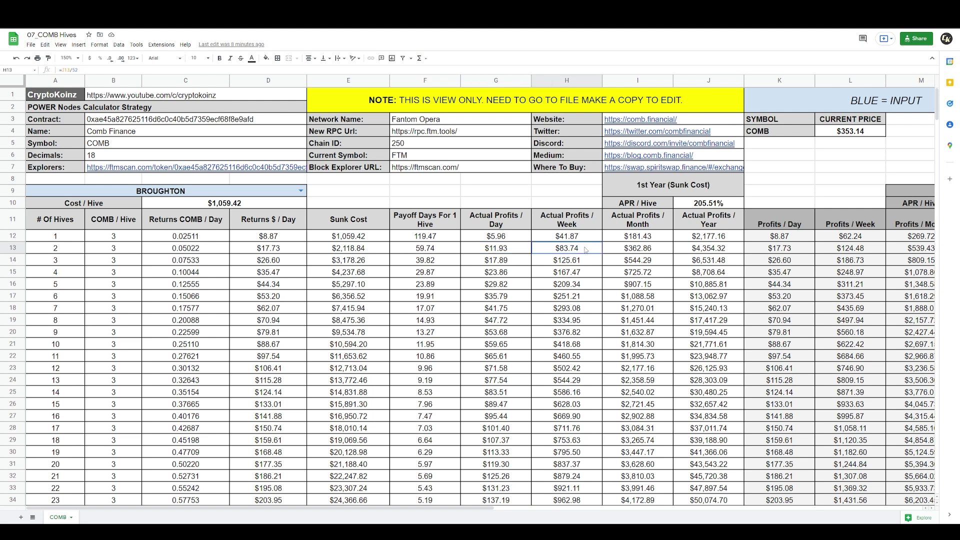
left_click(661, 252)
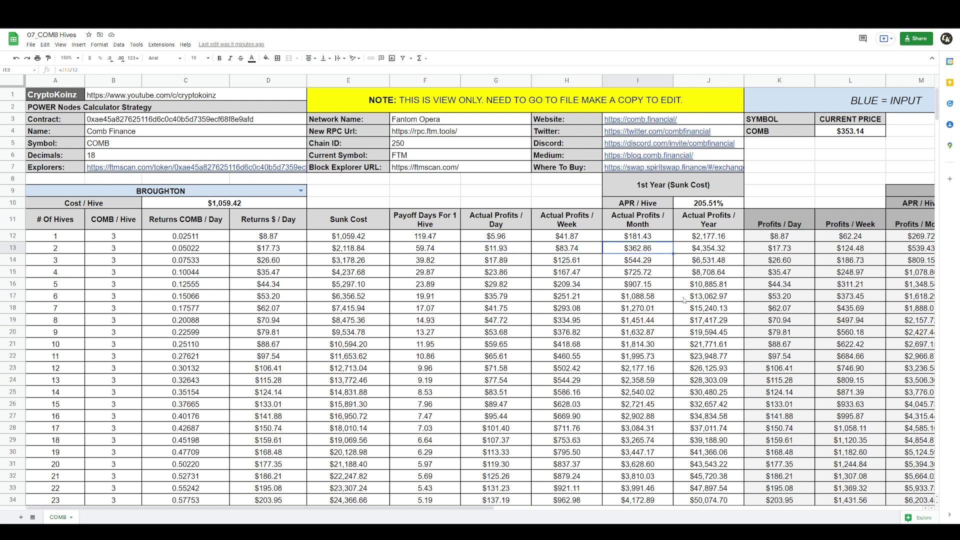
left_click(682, 248)
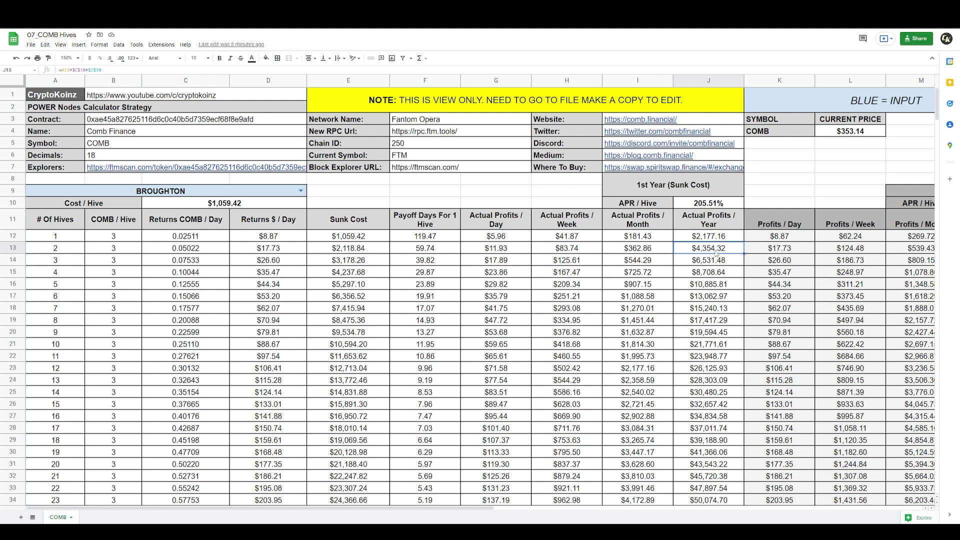
Compare the first-year figures across the rows for two to five hives by highlighting them
left_click_drag(55, 248, 700, 250)
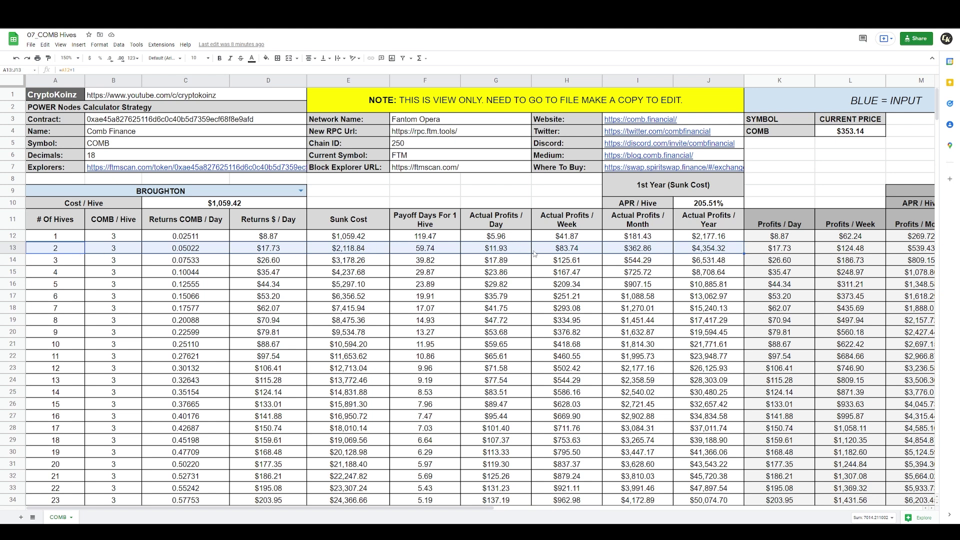
left_click_drag(84, 269, 708, 258)
left_click_drag(45, 284, 702, 286)
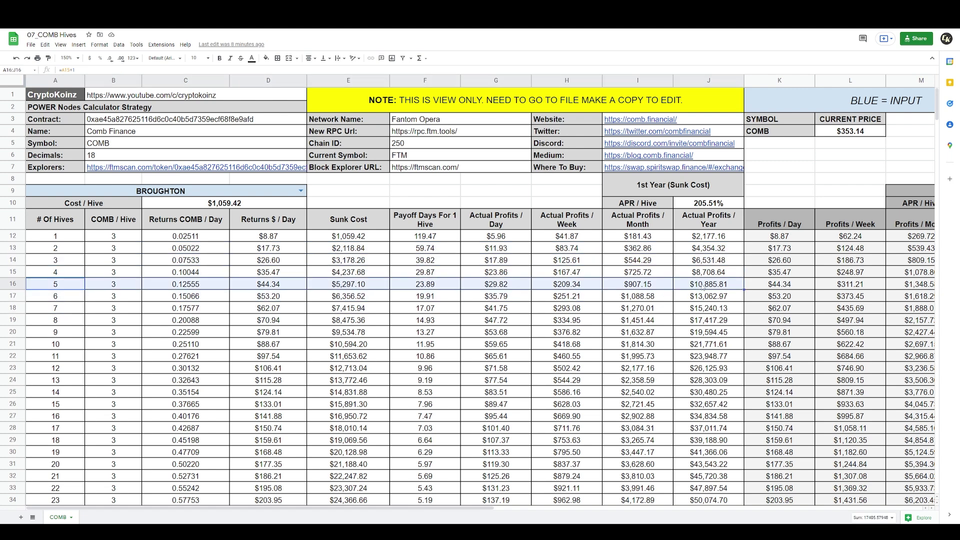
Highlight the Years After profits for five hives and the rows for six and seven hives
scroll(703, 287, "right", 4)
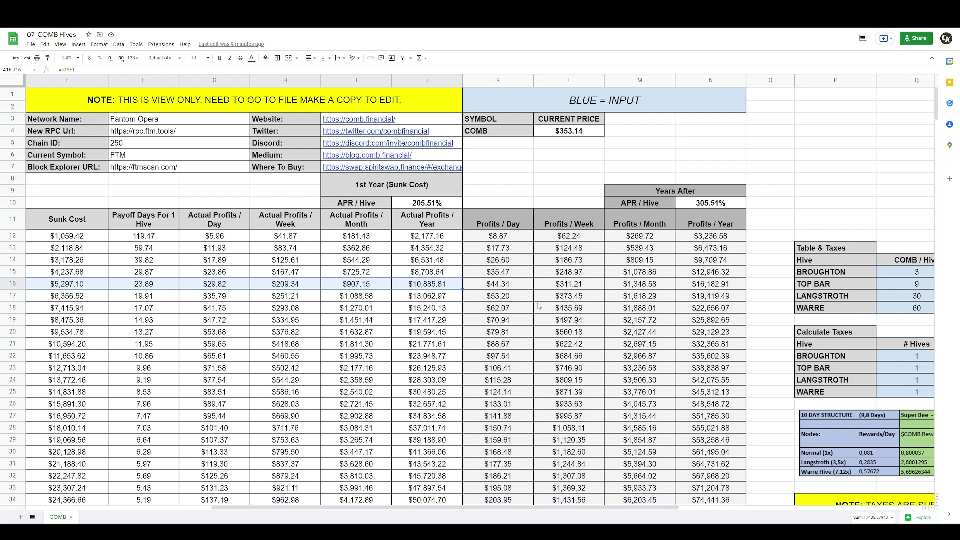
left_click(515, 289)
left_click_drag(510, 287, 699, 289)
left_click_drag(520, 303, 710, 308)
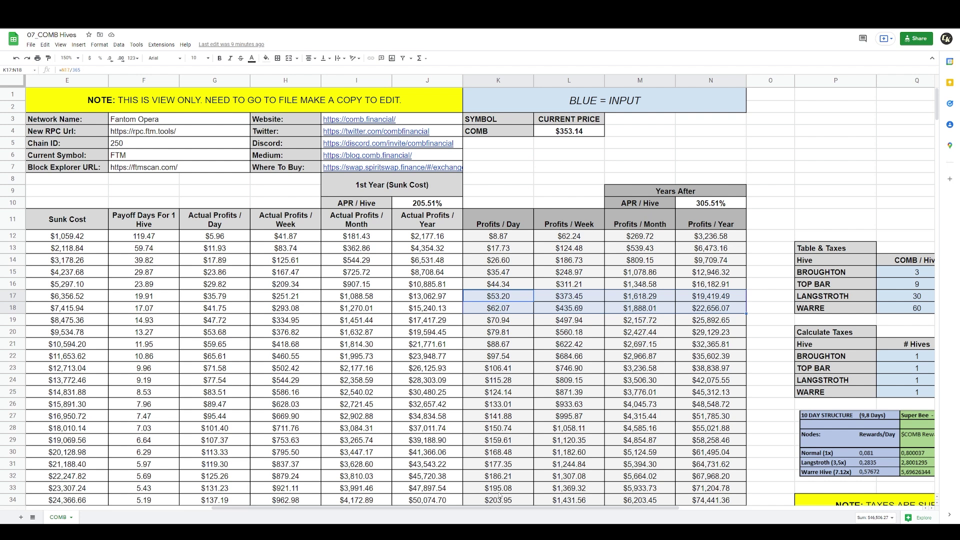
In the Calculate Taxes table, set the TOP BAR row to 2 hives and 8 days
scroll(502, 505, "left", 5)
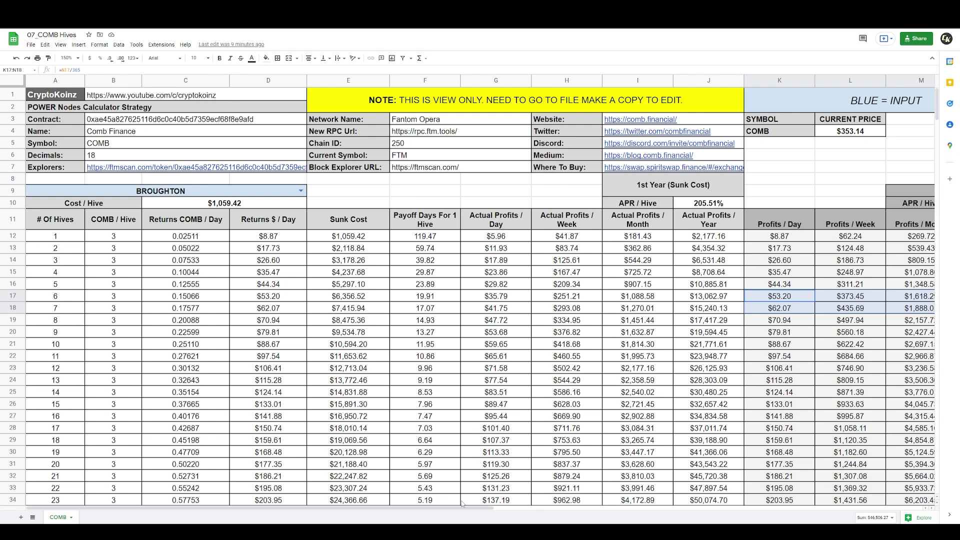
left_click_drag(468, 507, 892, 488)
scroll(776, 354, "down", 2)
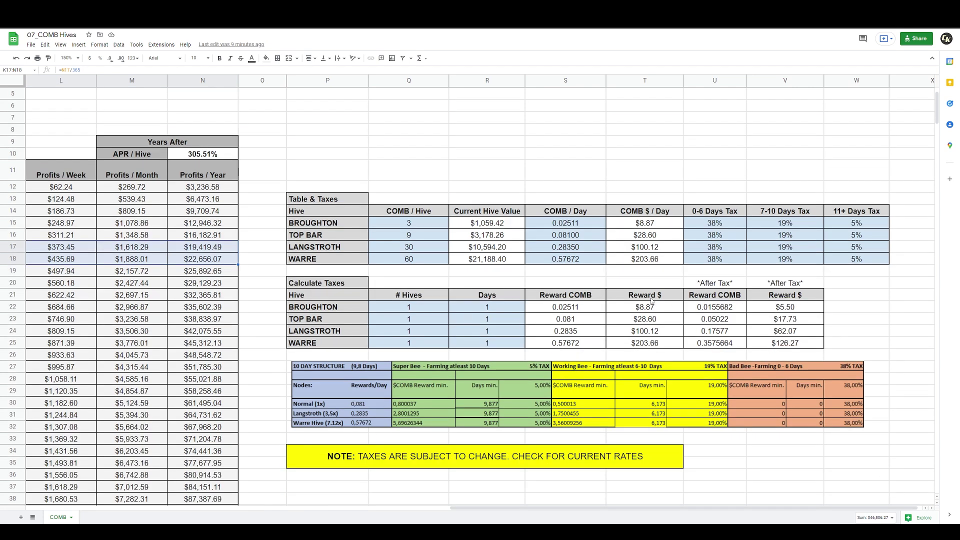
left_click(422, 323)
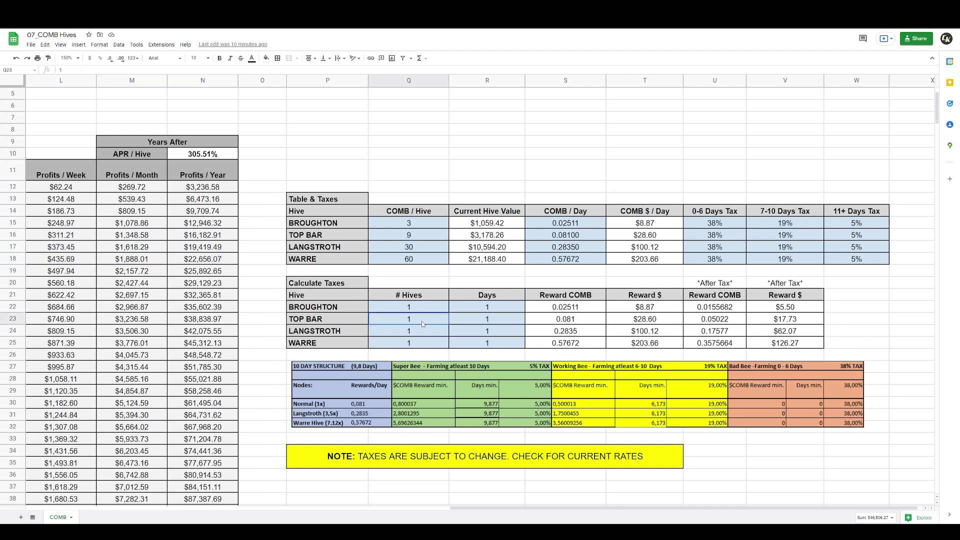
type("2")
key("Tab")
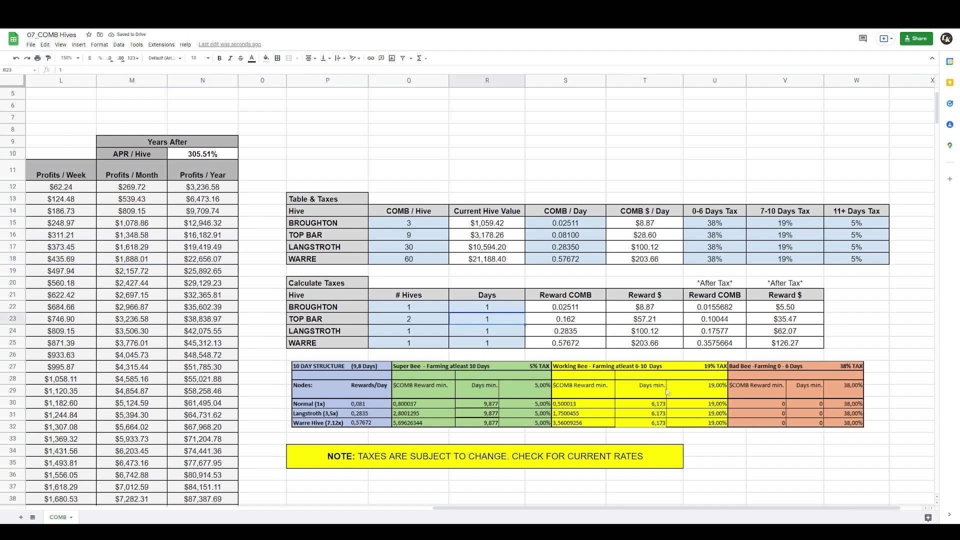
type("8")
key("Return")
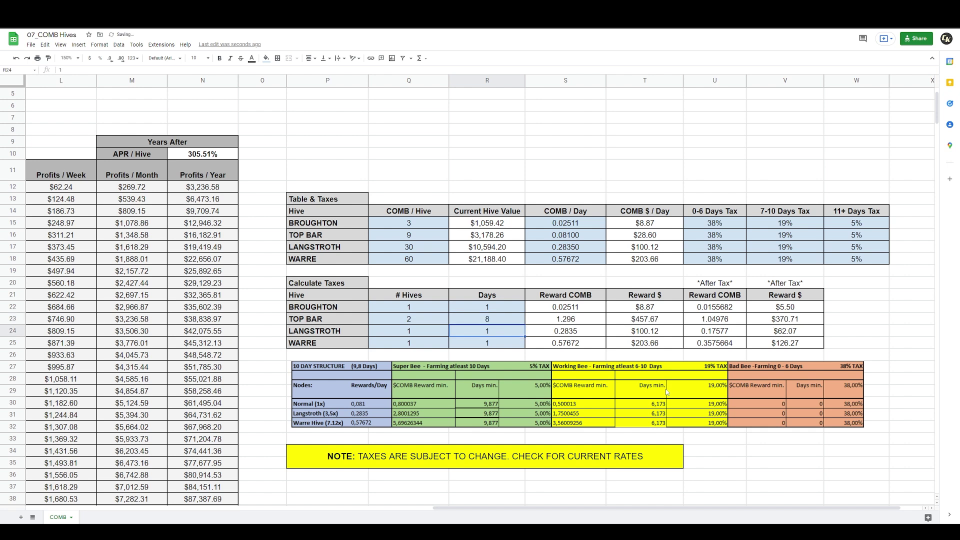
Examine the TOP BAR row's COMB and dollar rewards before and after tax in the Calculate Taxes table
key("Up")
key("Right")
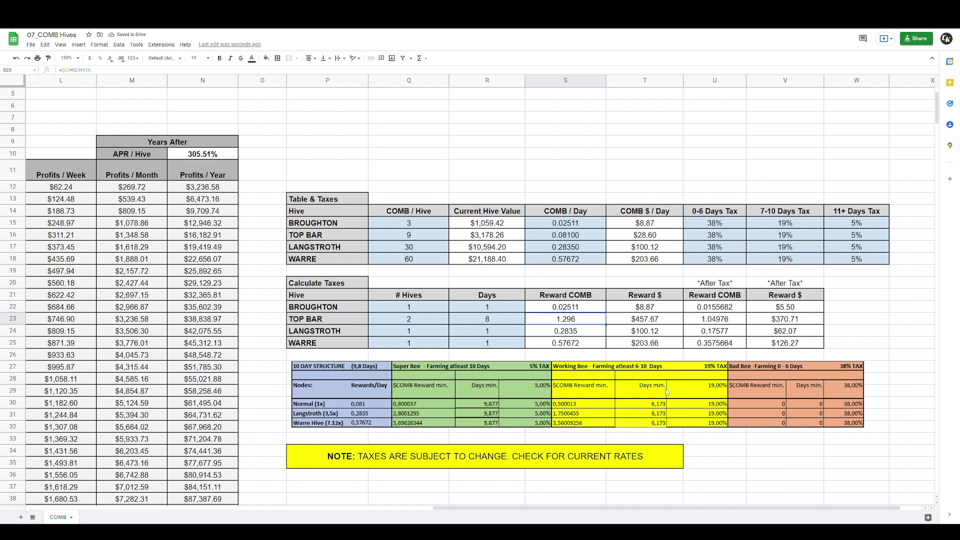
key("Right")
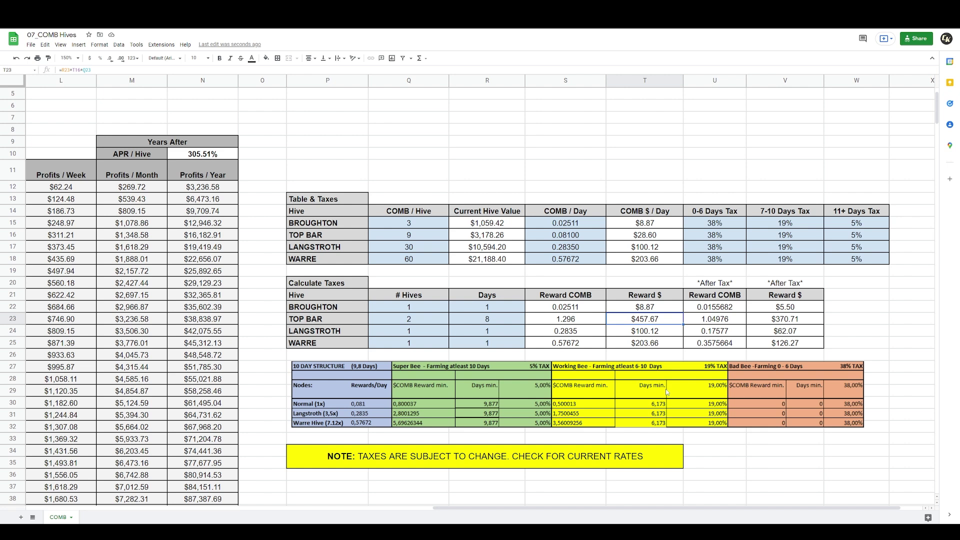
key("Right")
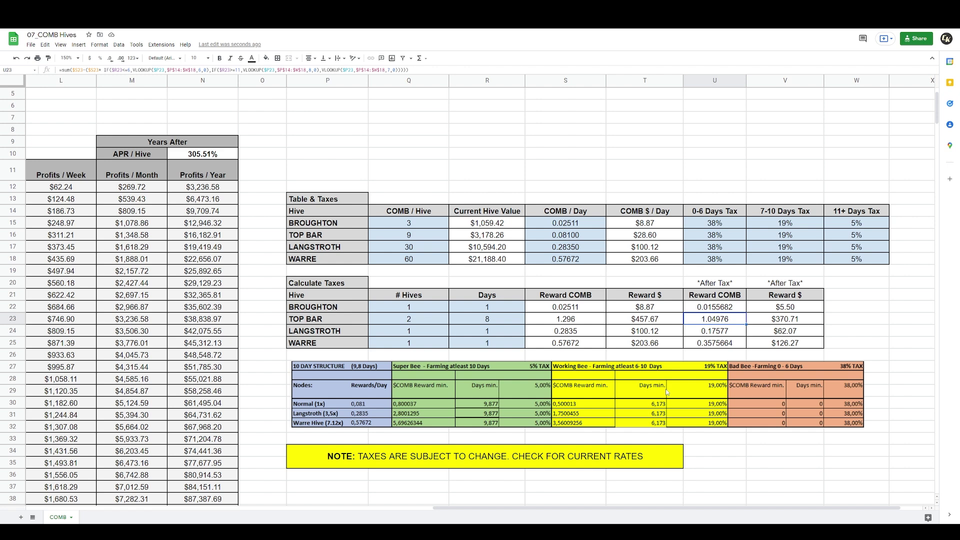
key("Right")
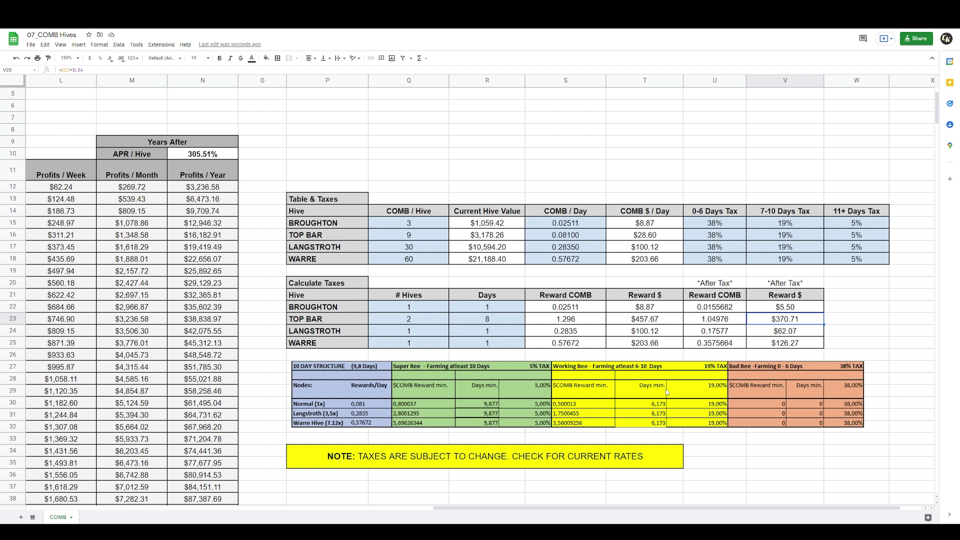
Set the TOP BAR days to 11 and check the after-tax dollar reward
key("Left")
key("Left")
key("Left")
key("Left")
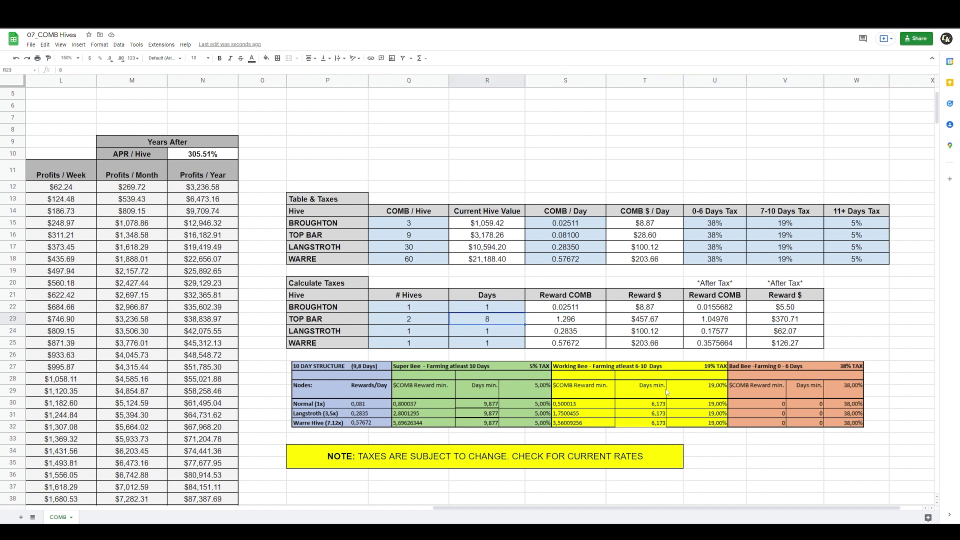
type("11")
key("Tab")
key("Right")
key("Right")
key("Right")
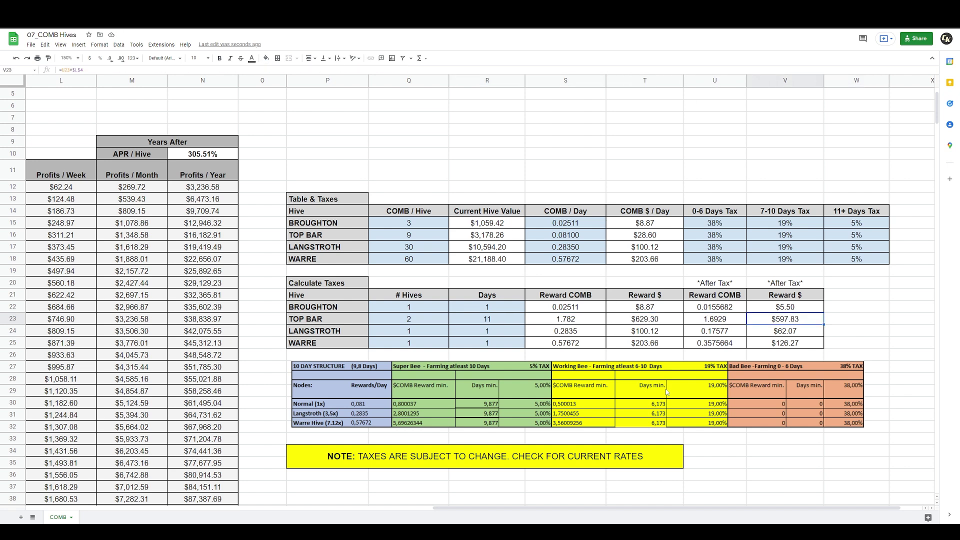
Set the TOP BAR days to 7 and check the after-tax dollar reward
key("Left")
key("Left")
key("Left")
key("Left")
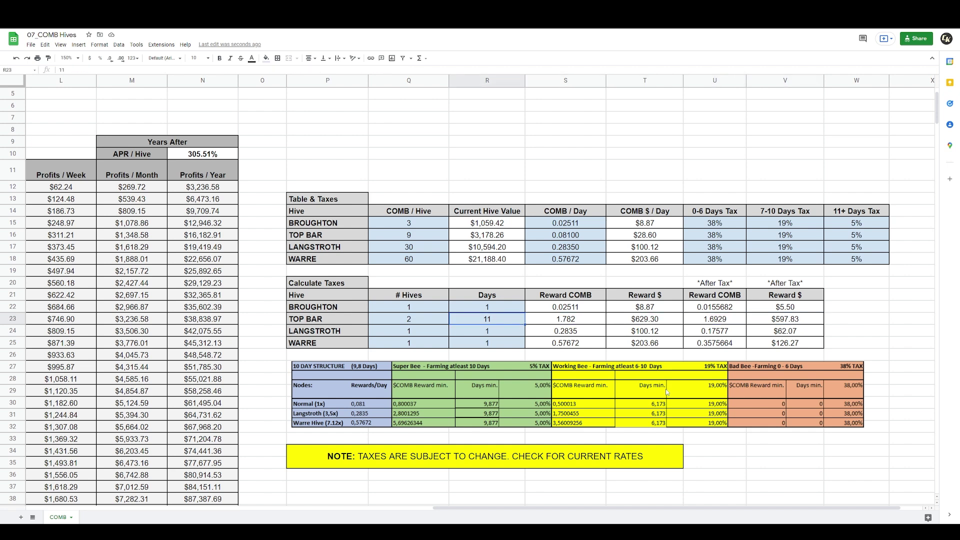
type("7")
key("Tab")
key("Right")
key("Right")
key("Right")
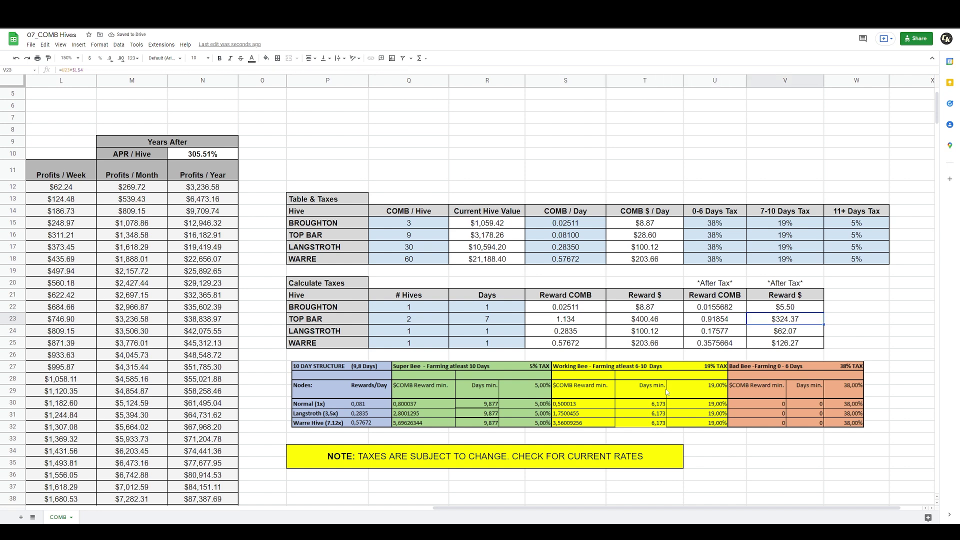
Set the TOP BAR days to 5 and check the after-tax dollar reward
key("Left")
key("Left")
key("Left")
key("Left")
type("5")
key("Tab")
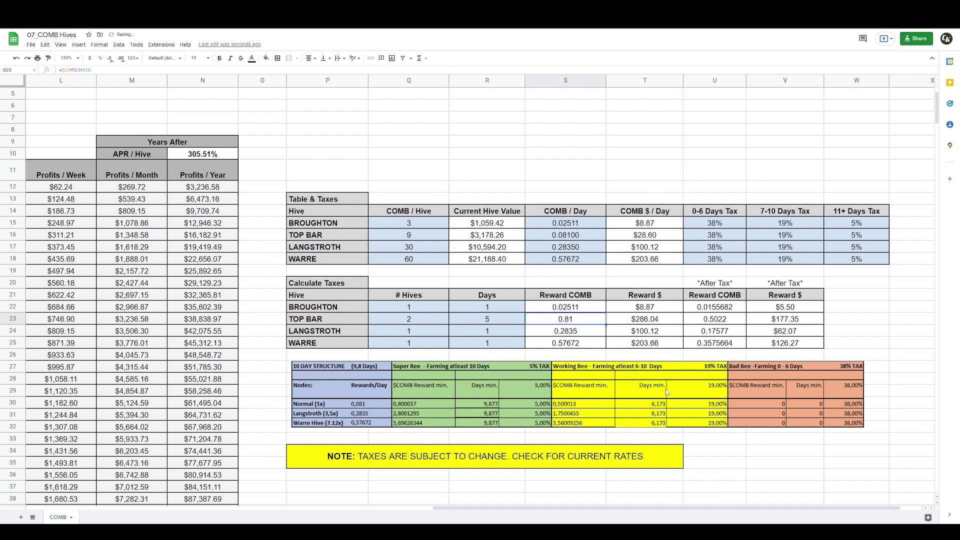
key("Right")
key("Right")
key("Right")
key("Right")
key("Left")
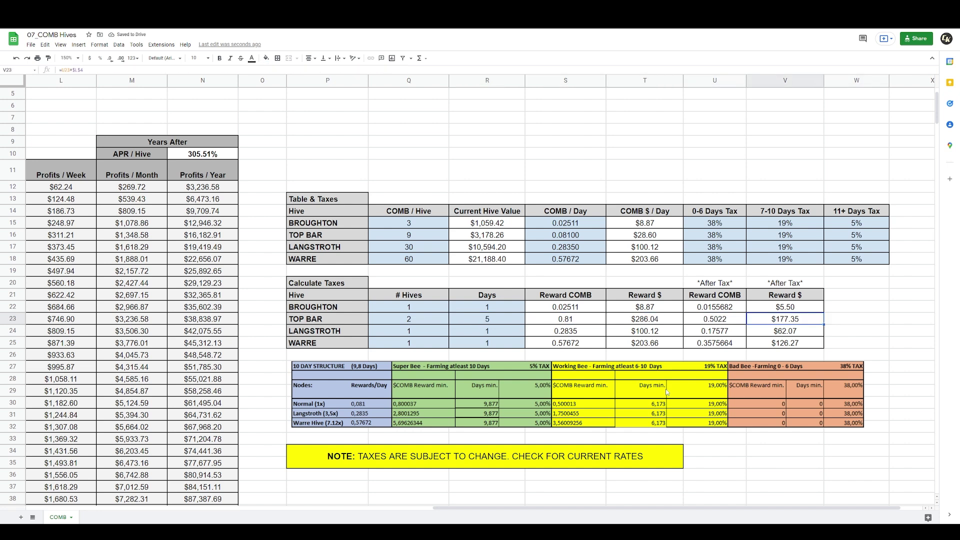
key("Left")
key("Left")
key("Left")
key("Left")
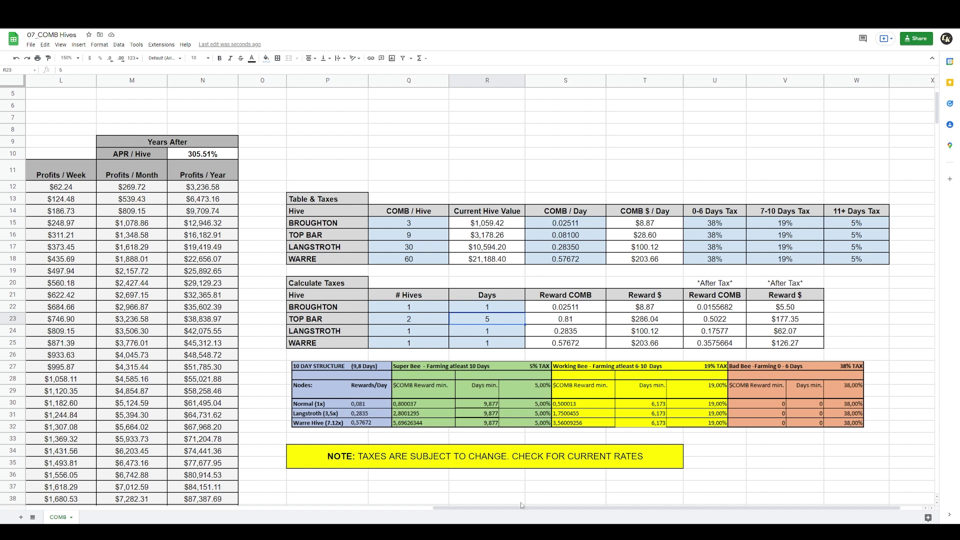
Switch to the Comb Finance website and view its Blockchain Products section
left_click_drag(522, 511, 158, 392)
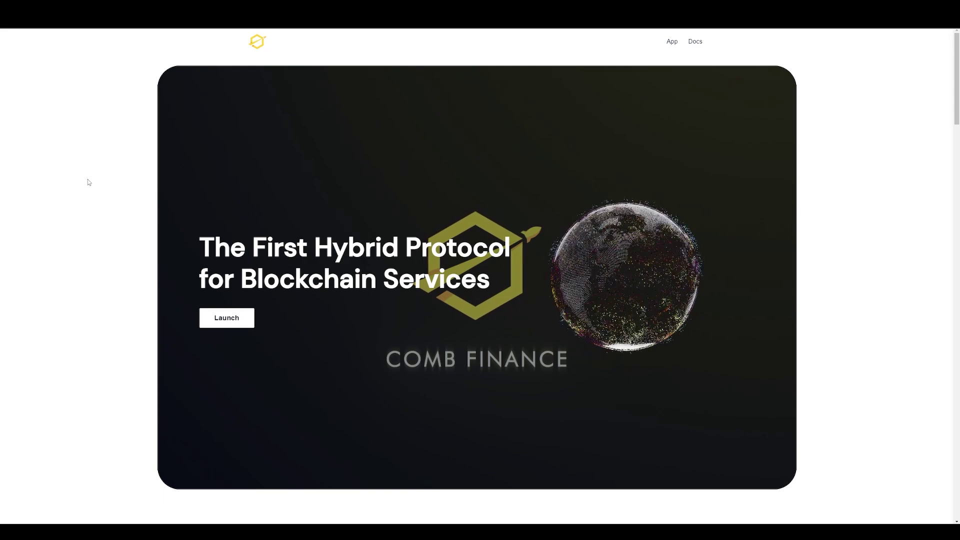
scroll(90, 193, "down", 2)
scroll(91, 194, "down", 6)
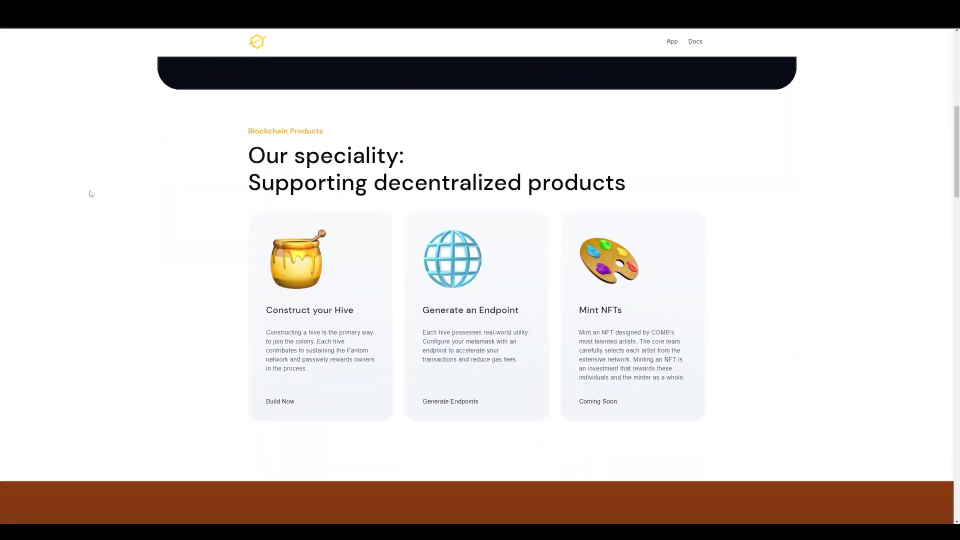